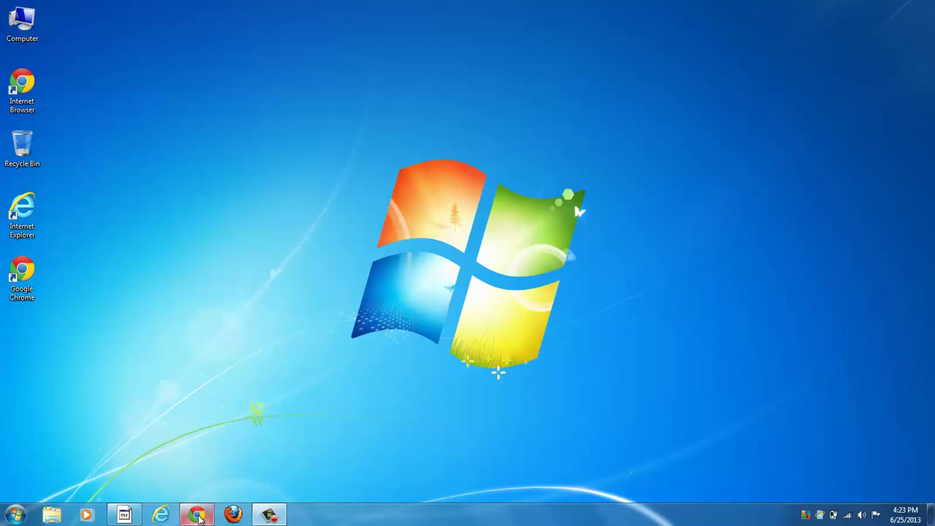
Restore the Chrome window showing the Google home page from the taskbar.
left_click(200, 517)
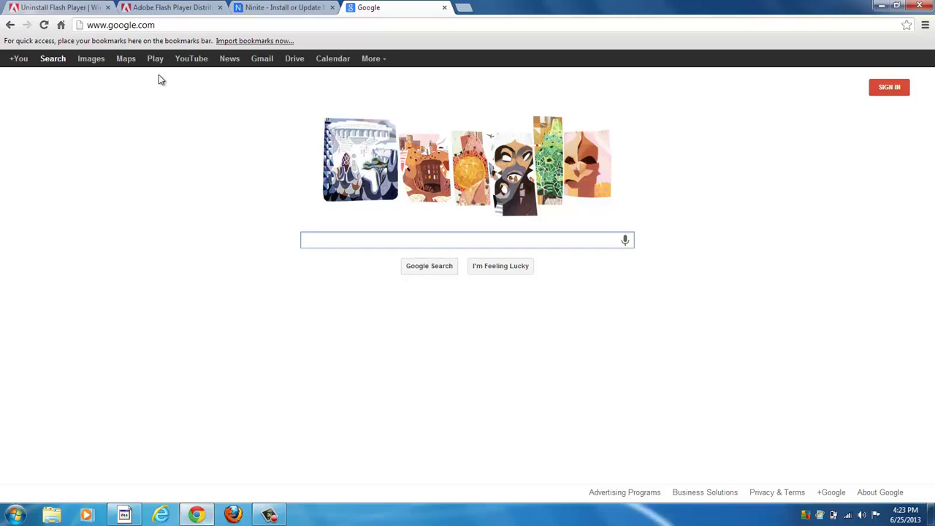
On the Ninite page, tick Chrome and Firefox under Web Browsers.
left_click(266, 9)
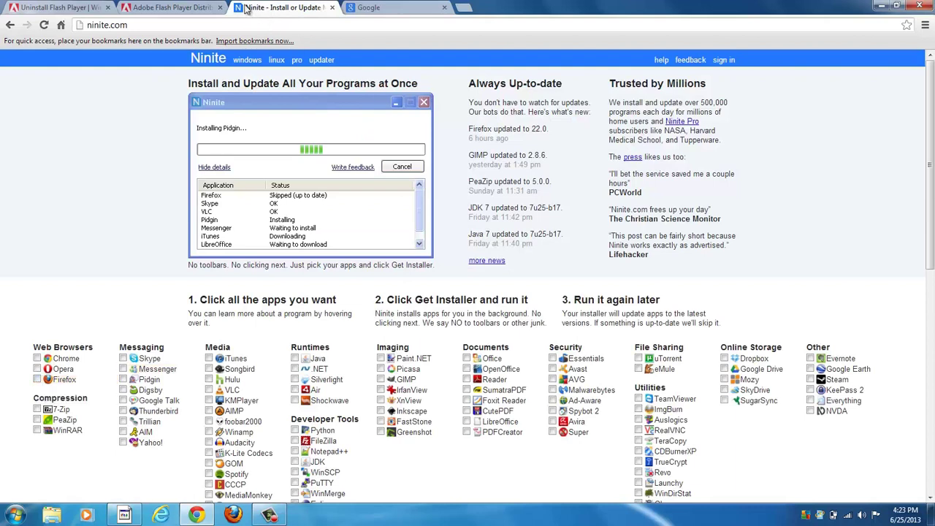
left_click(95, 25)
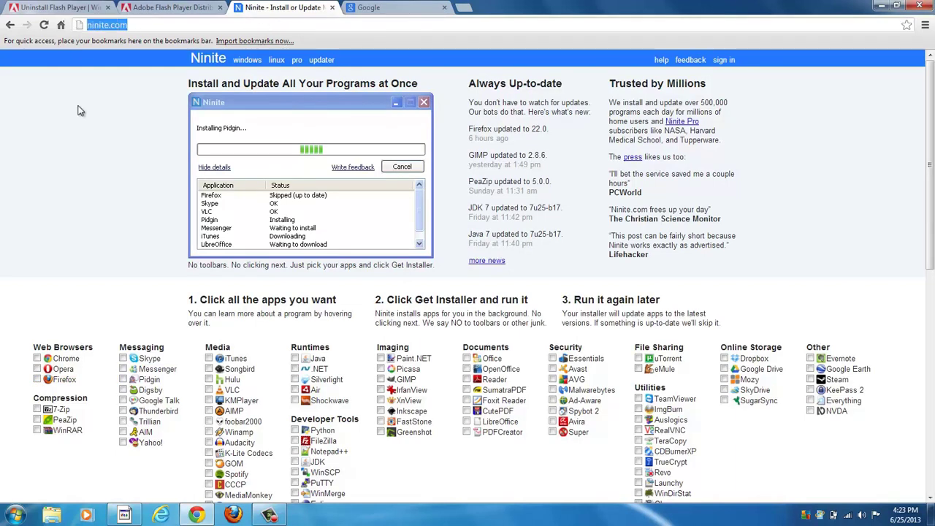
left_click(43, 358)
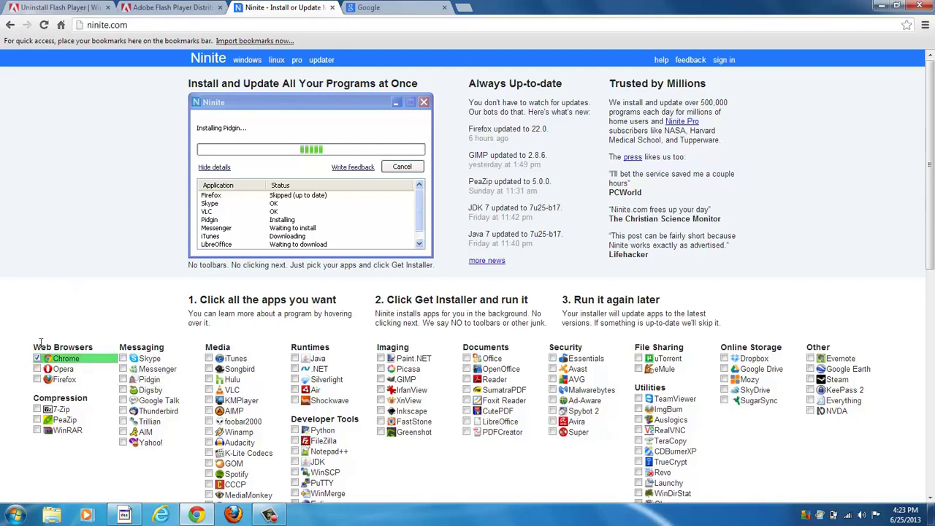
left_click(37, 379)
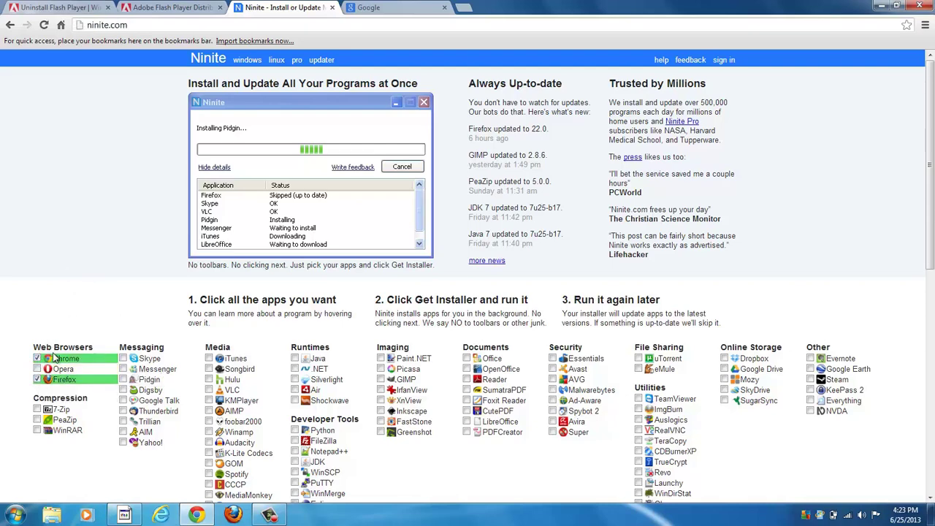
scroll(510, 439, "down", 3)
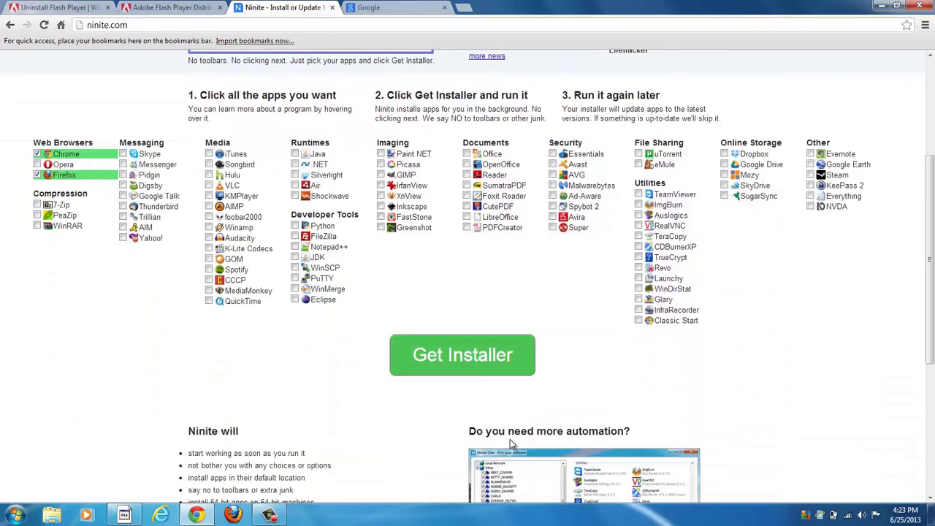
Download and run the Ninite installer, installing Firefox while Chrome is skipped as up to date.
left_click(460, 369)
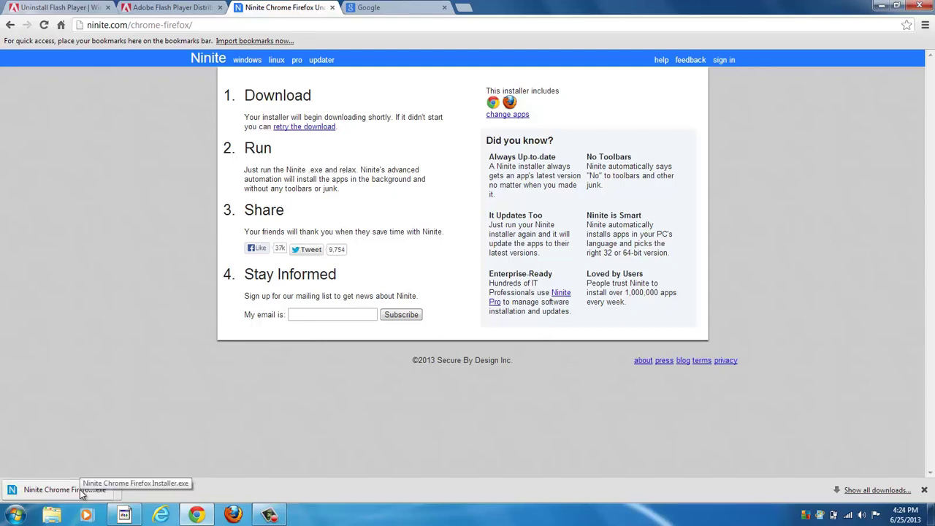
left_click(81, 494)
left_click(503, 265)
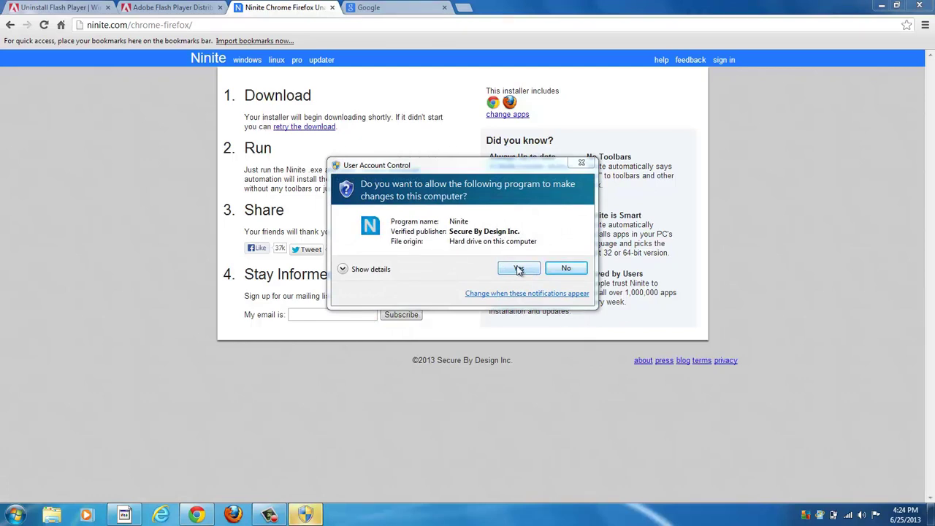
left_click(518, 268)
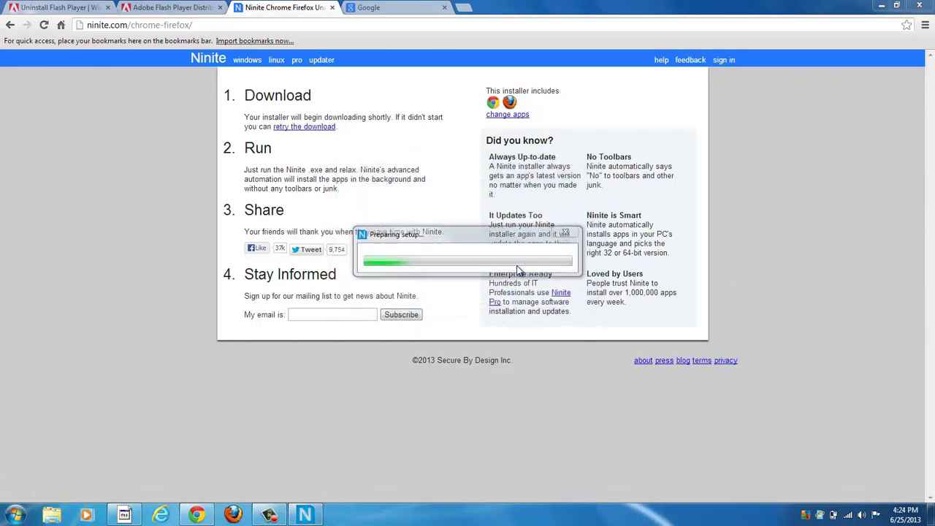
left_click(336, 219)
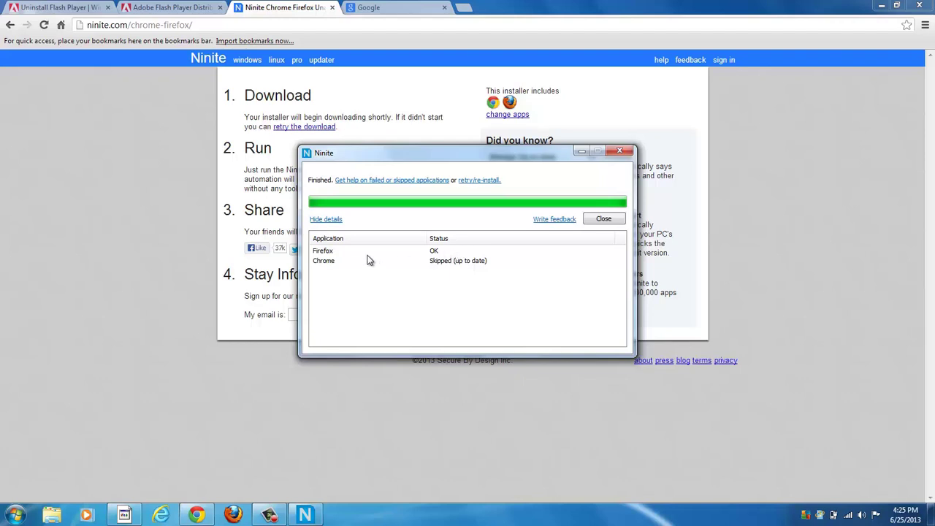
left_click(603, 221)
left_click(59, 8)
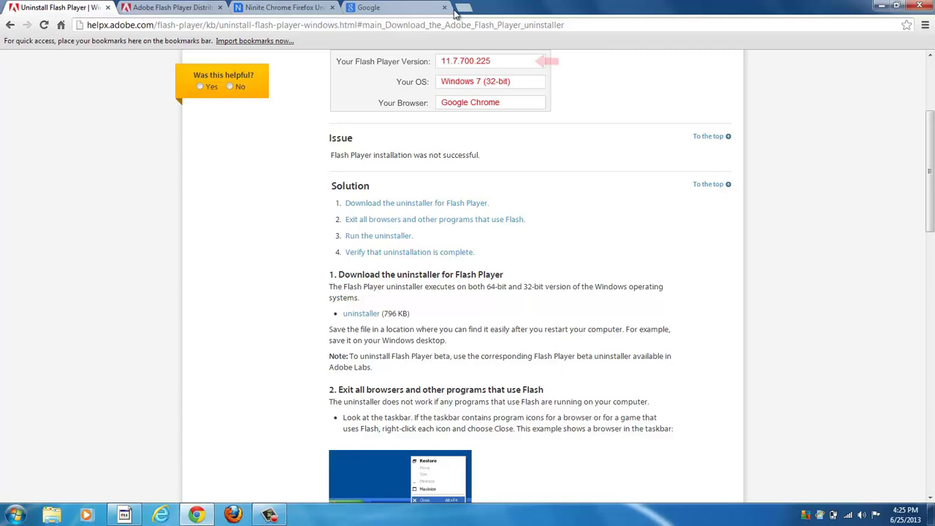
Play and pause the '10 new bets' YouTube video to test playback, then close its tab.
left_click(395, 7)
left_click(195, 60)
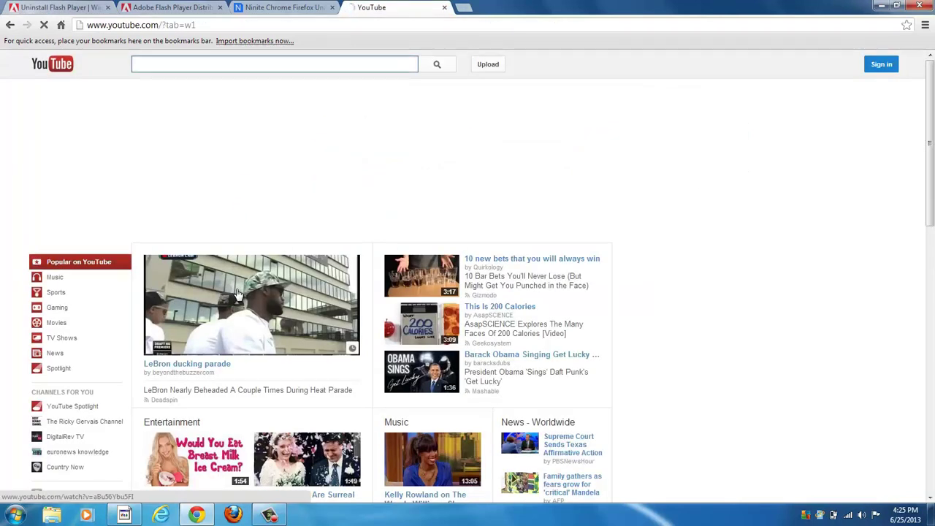
scroll(394, 336, "down", 1)
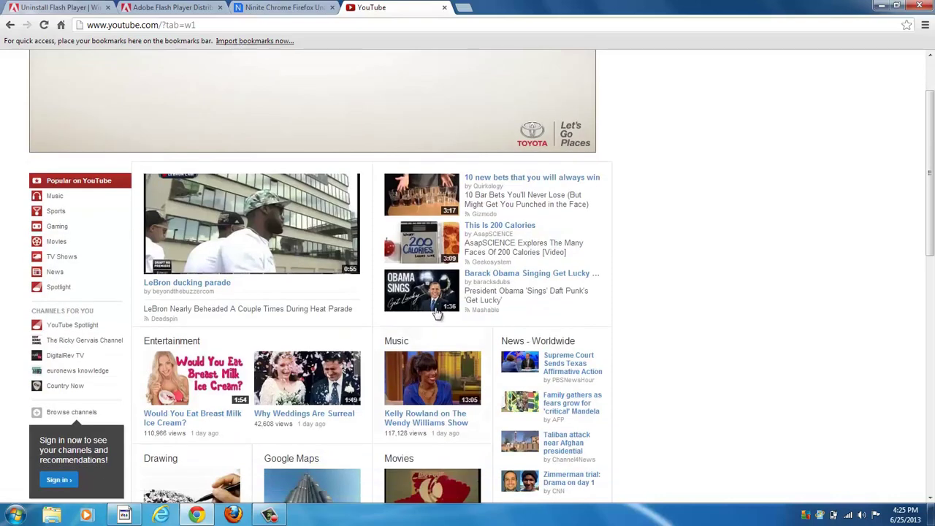
left_click(421, 198)
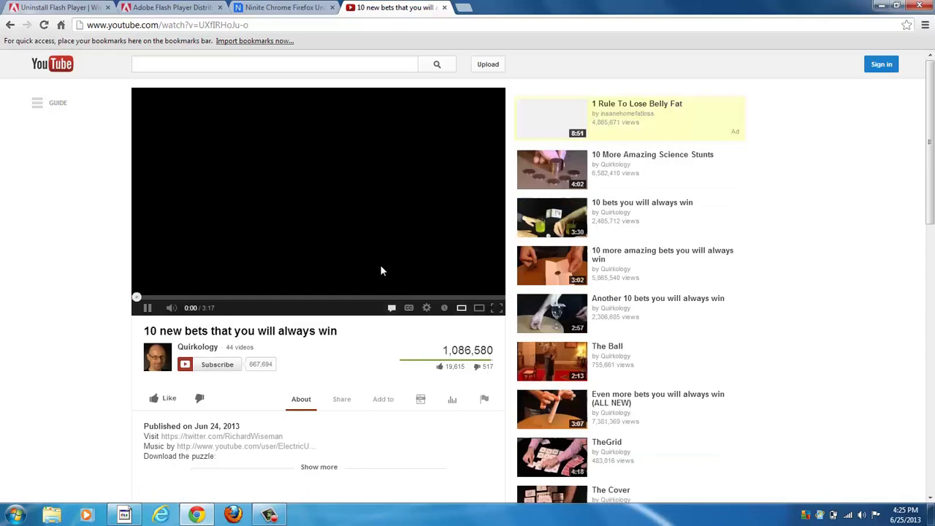
left_click(147, 308)
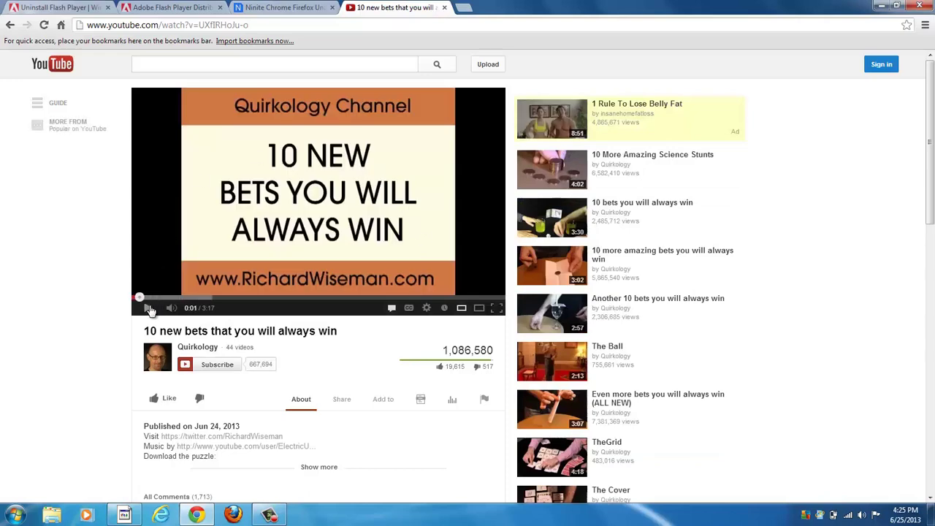
left_click(445, 8)
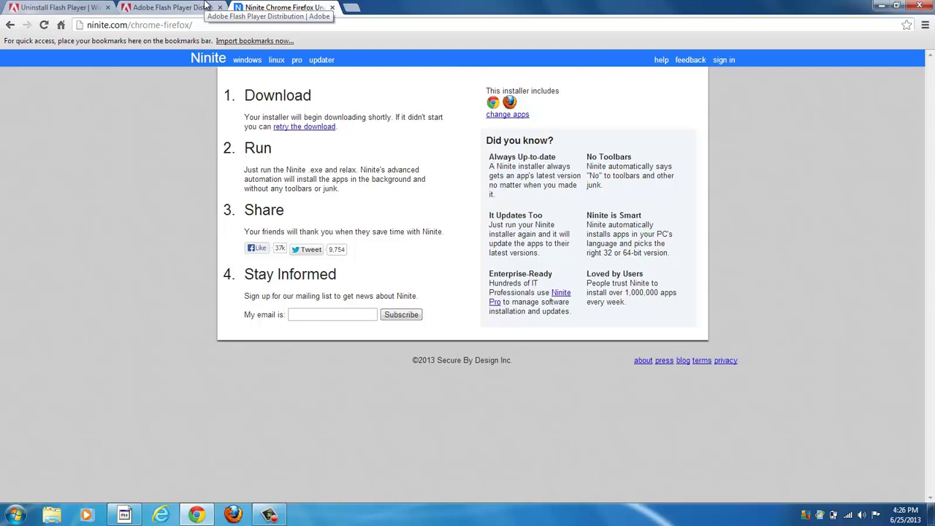
Download and run Adobe's Flash Player uninstaller to remove Flash Player completely.
left_click(73, 11)
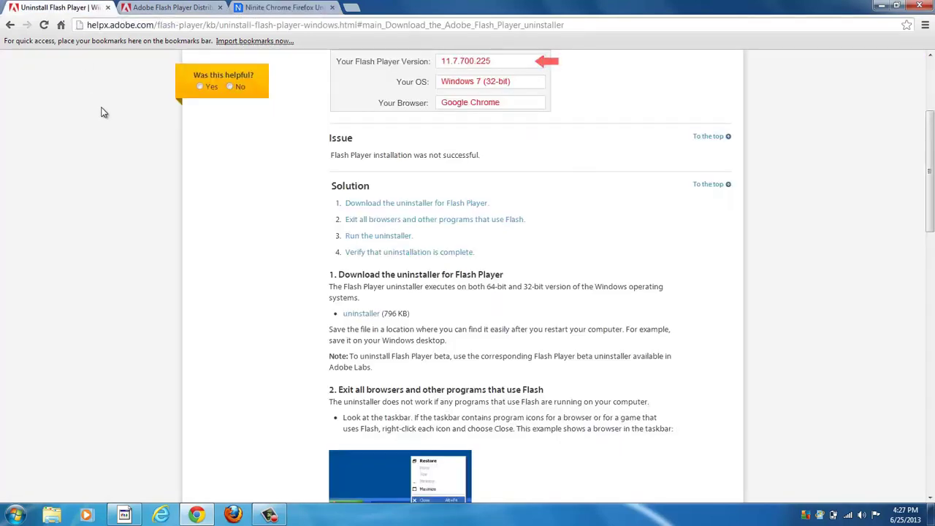
left_click(361, 315)
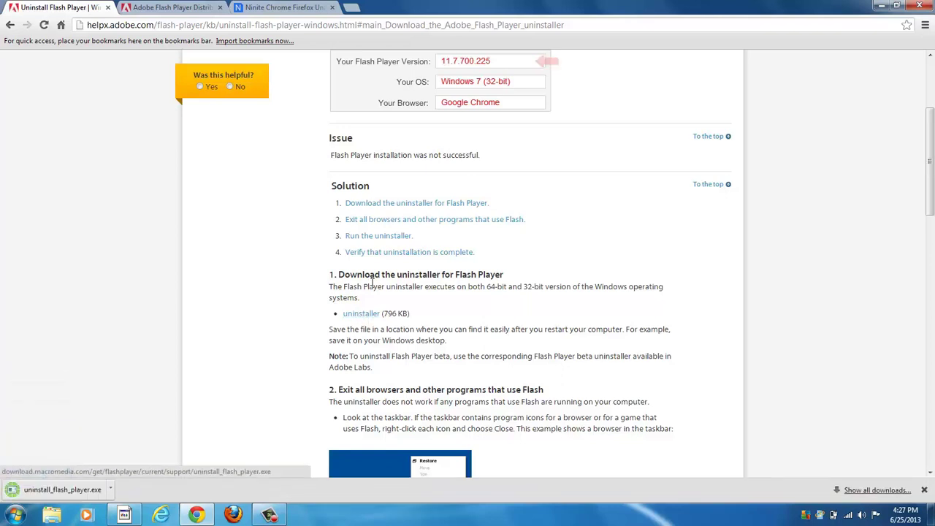
left_click(76, 491)
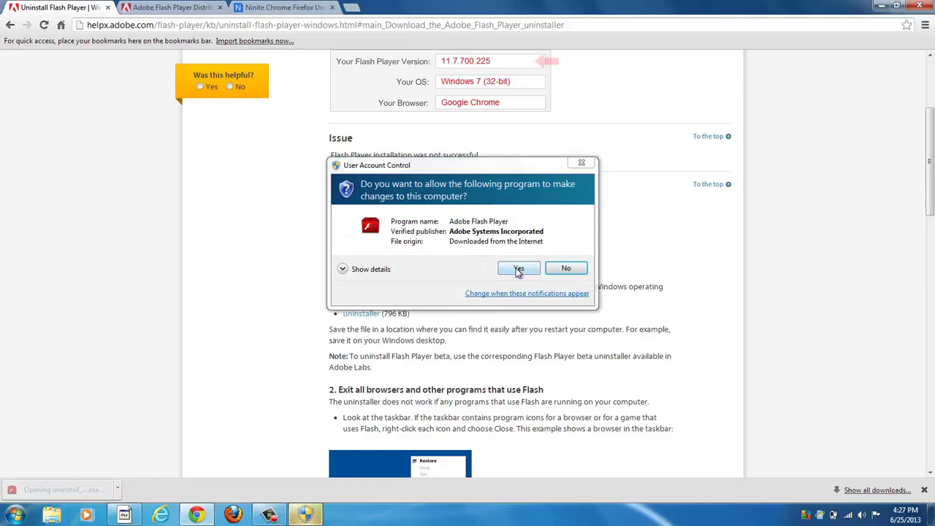
left_click(518, 268)
left_click(403, 209)
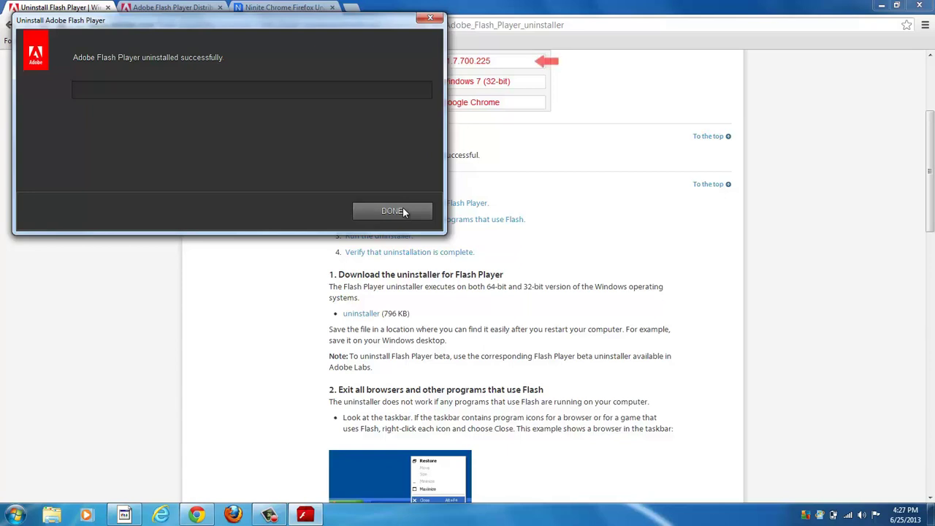
left_click(393, 211)
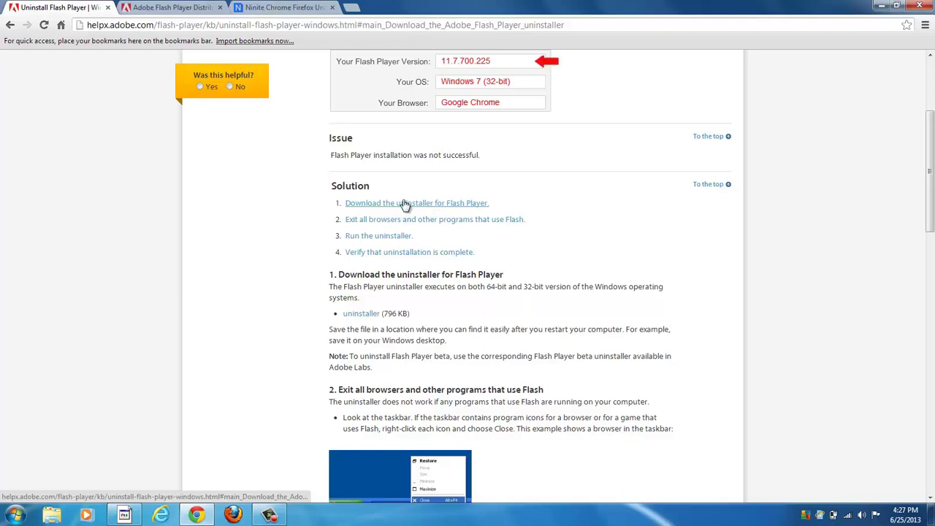
Download the Flash Player 11.7.700.224 EXE installer for Windows Internet Explorer.
left_click(199, 9)
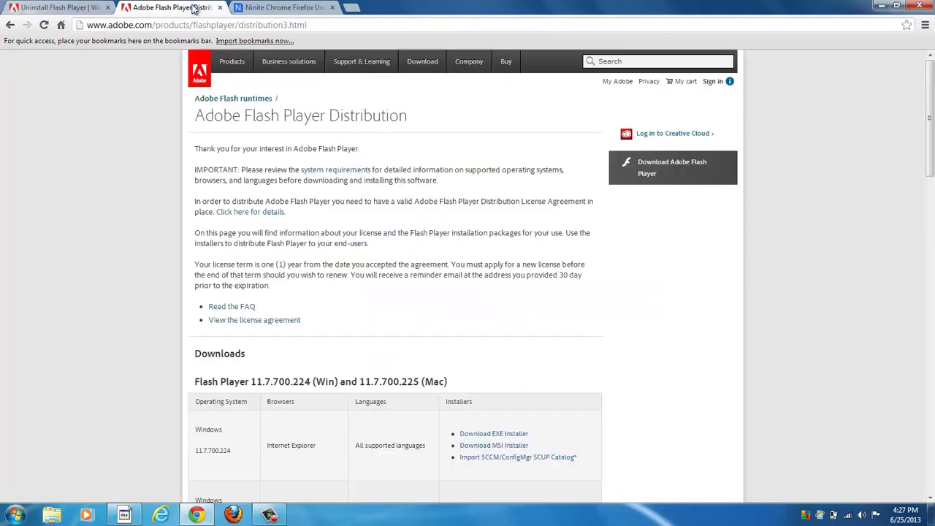
left_click(316, 25)
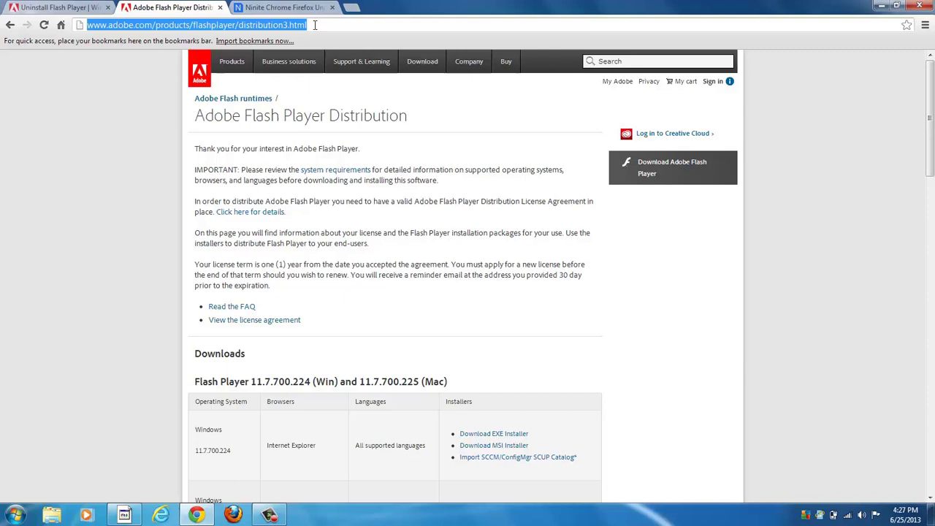
left_click(316, 25)
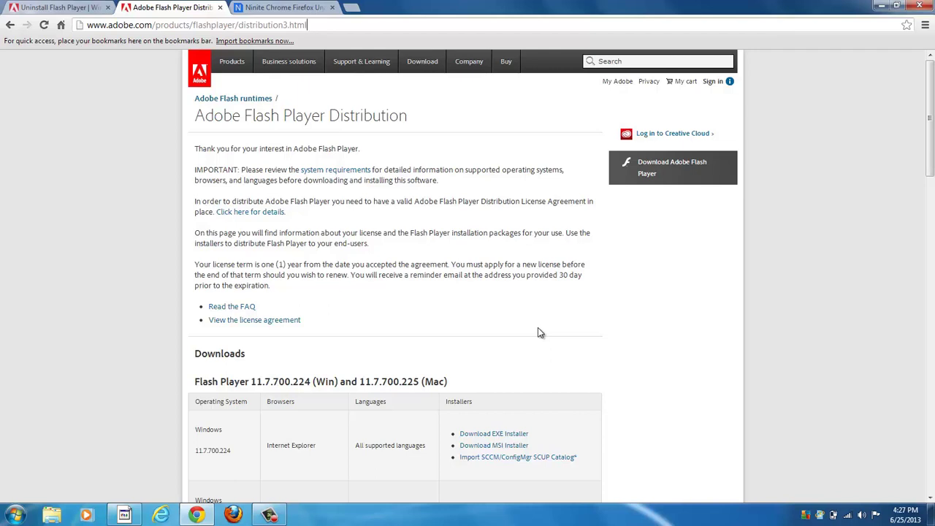
scroll(537, 332, "down", 1)
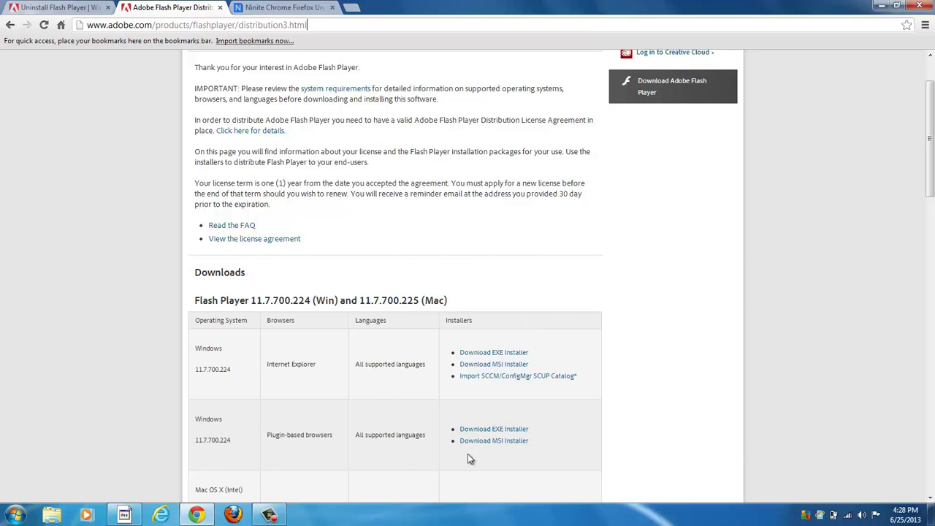
scroll(471, 445, "down", 2)
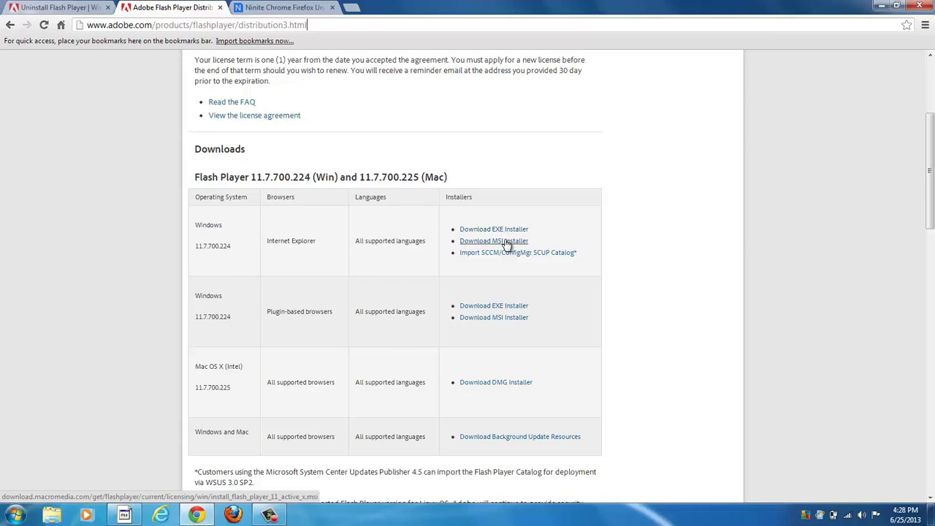
left_click(507, 229)
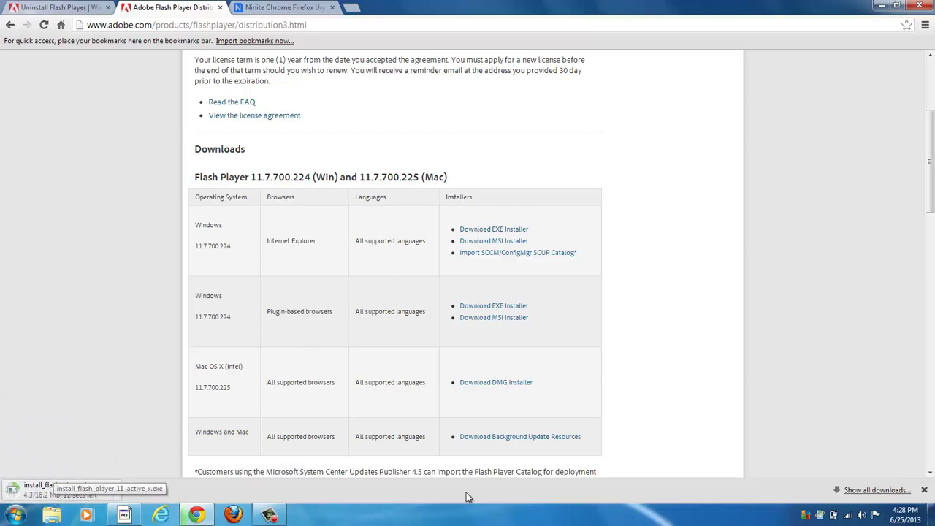
Run the downloaded Flash Player ActiveX installer, accept the license agreement and install it.
left_click(877, 490)
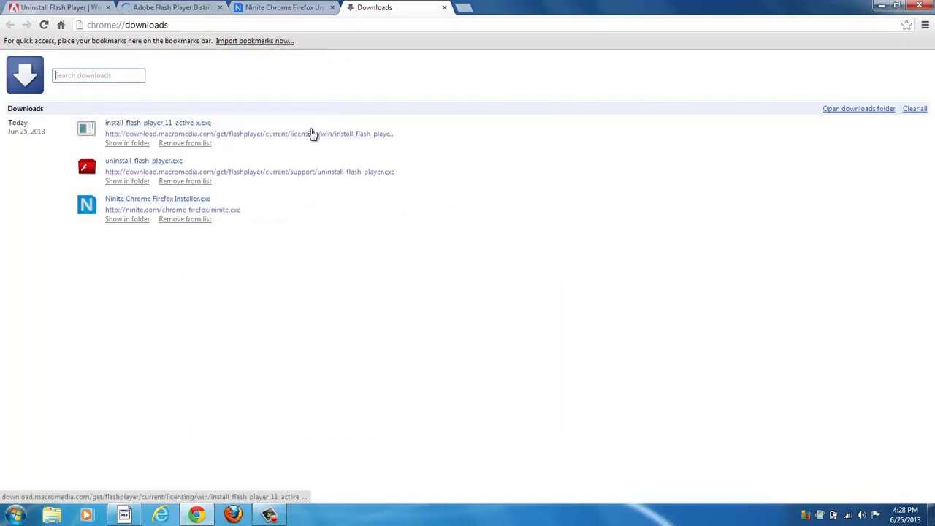
left_click(155, 126)
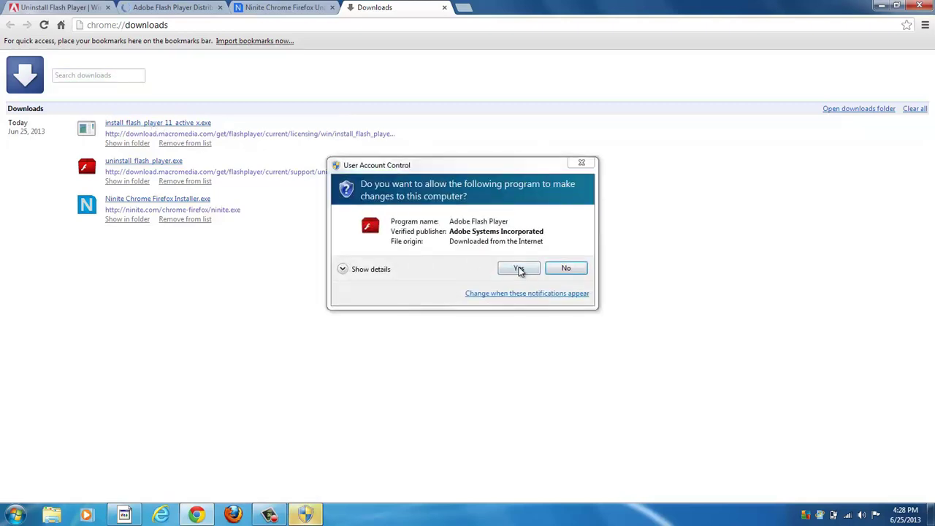
left_click(518, 269)
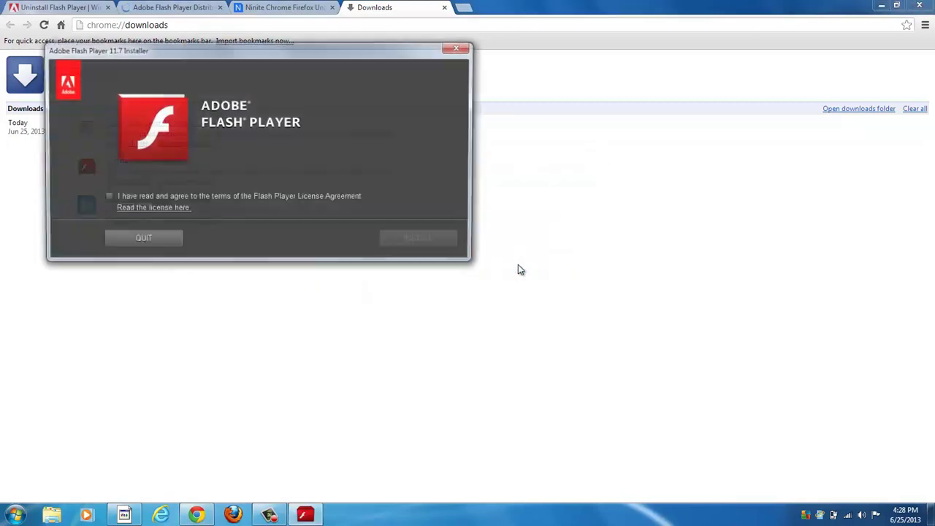
left_click(106, 197)
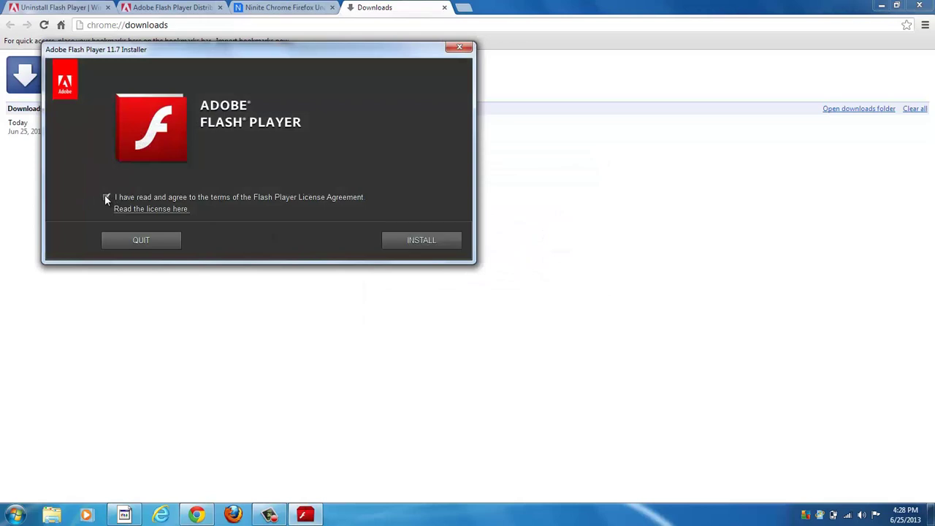
left_click(423, 239)
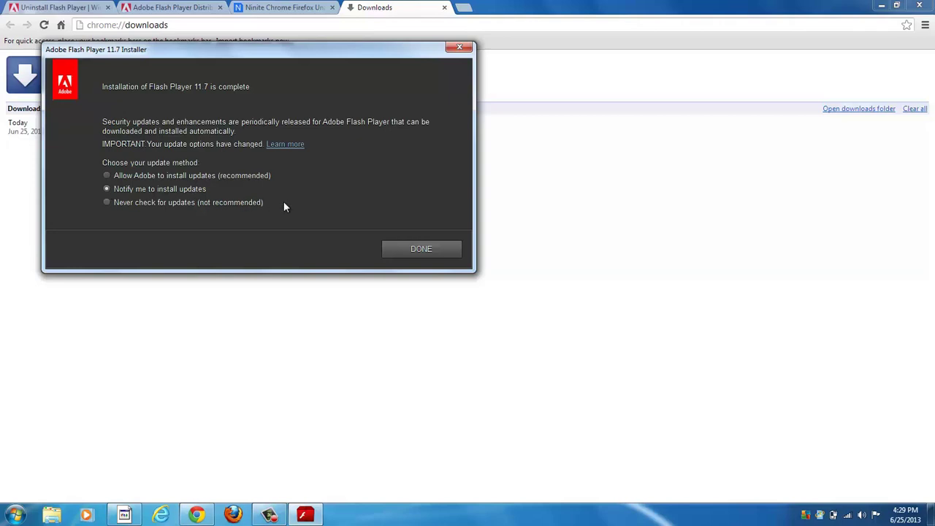
Close the finished ActiveX installer and download the EXE installer for plugin-based browsers.
left_click(410, 250)
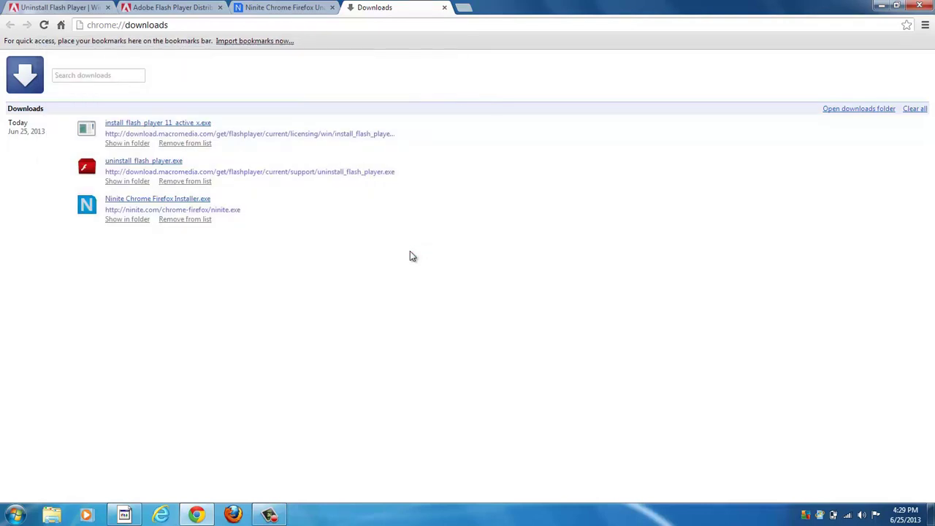
left_click(166, 8)
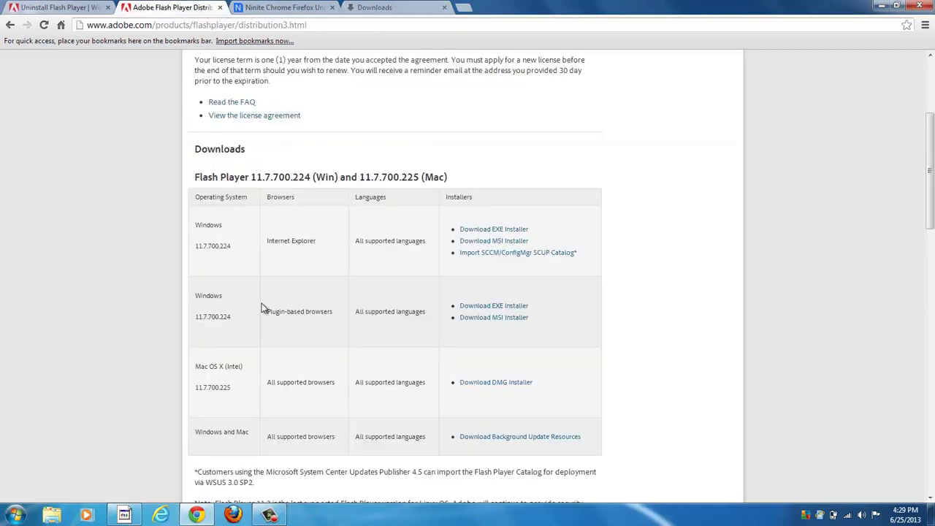
left_click(475, 307)
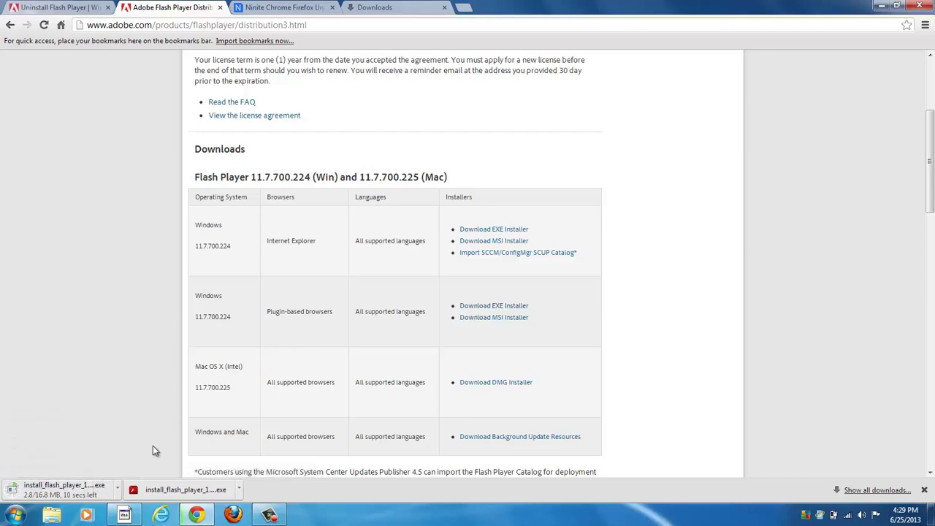
left_click(869, 492)
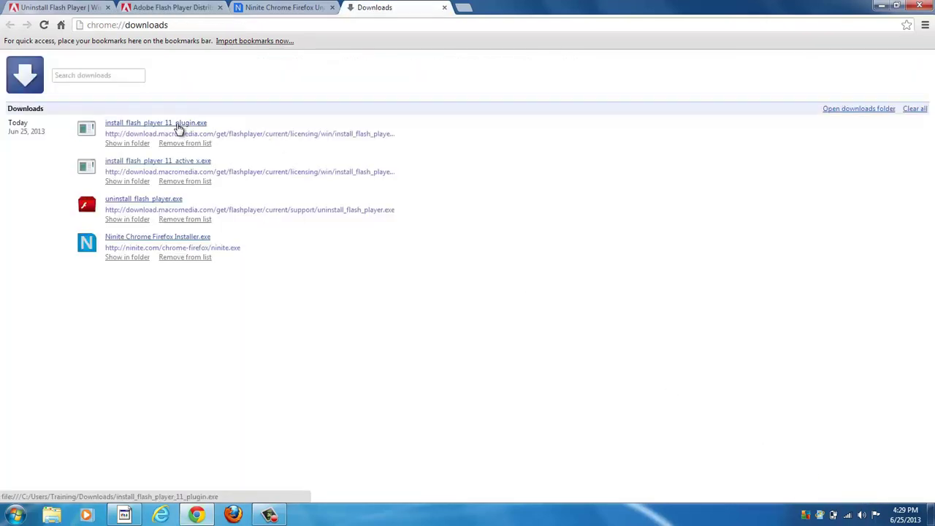
Run the plugin installer, accept the license agreement, and install Flash Player 11.7.
left_click(173, 124)
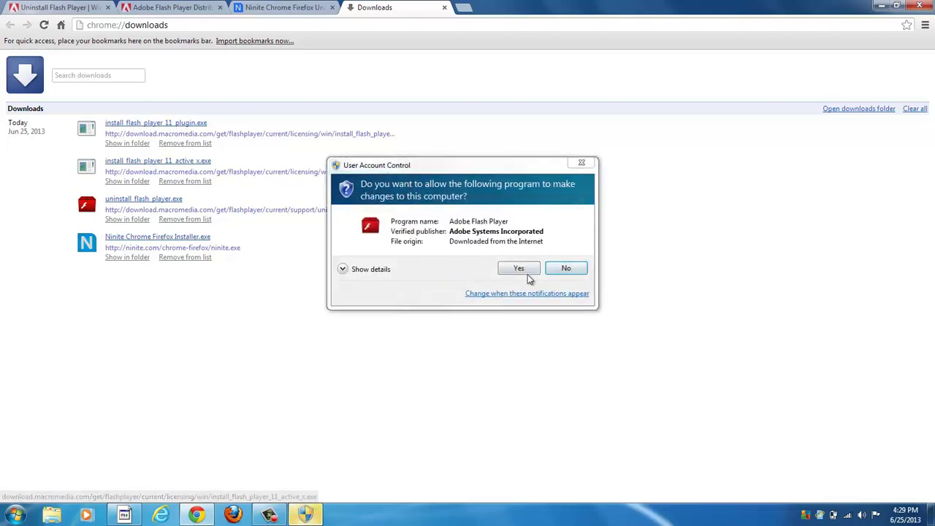
left_click(520, 268)
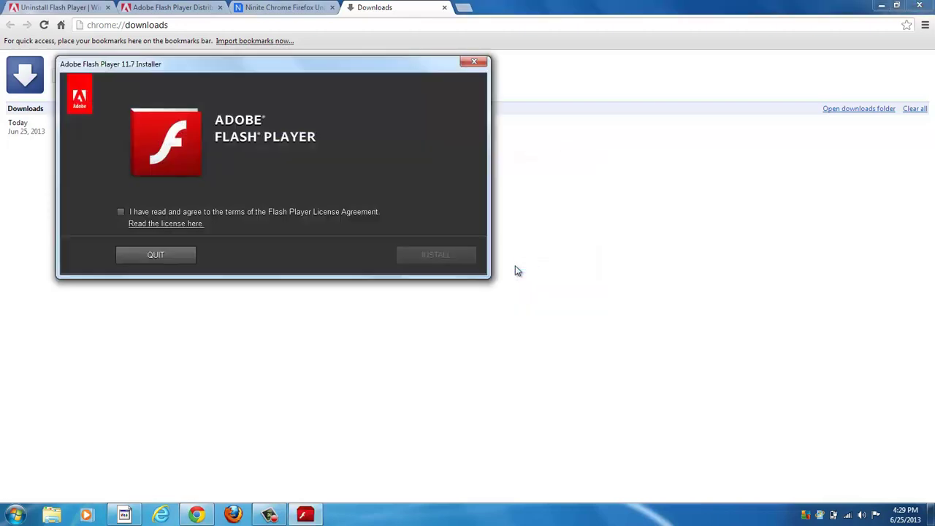
left_click(121, 212)
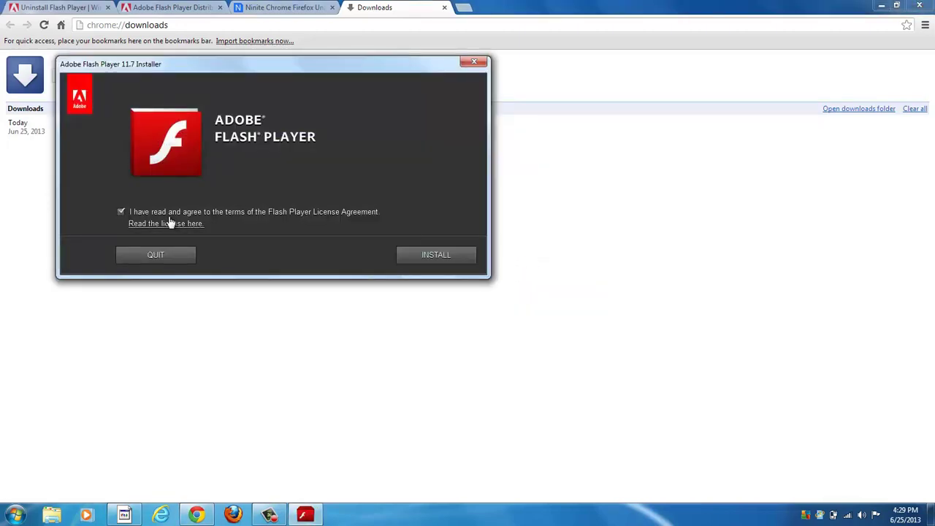
left_click(409, 257)
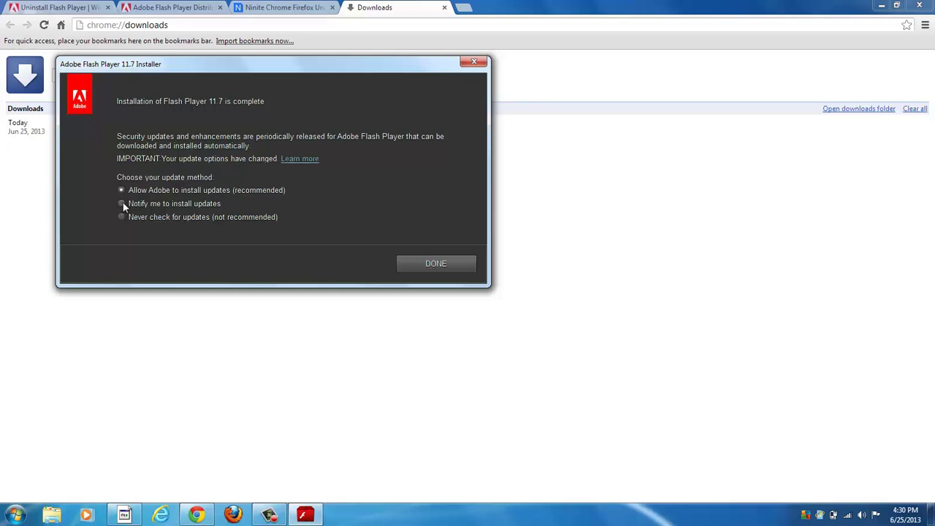
left_click(433, 264)
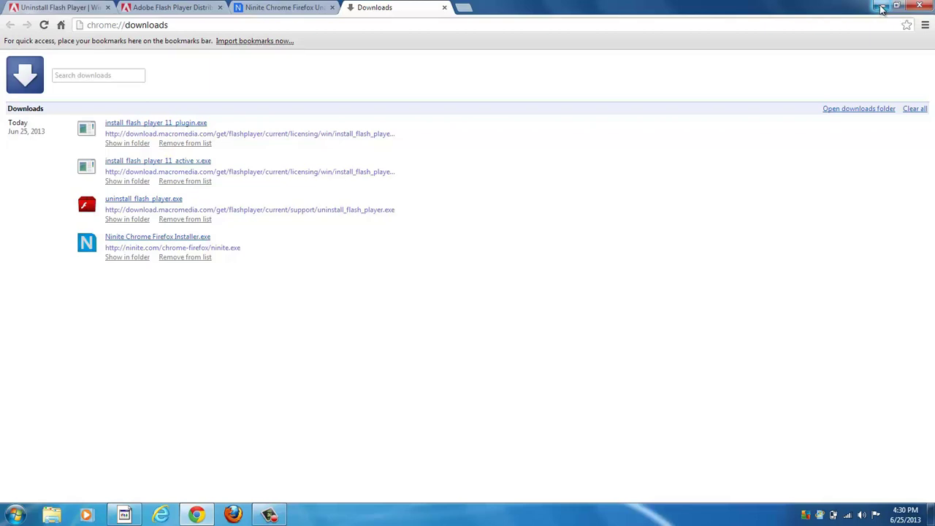
Minimize and restore the Chrome window twice to check the desktop.
left_click(882, 8)
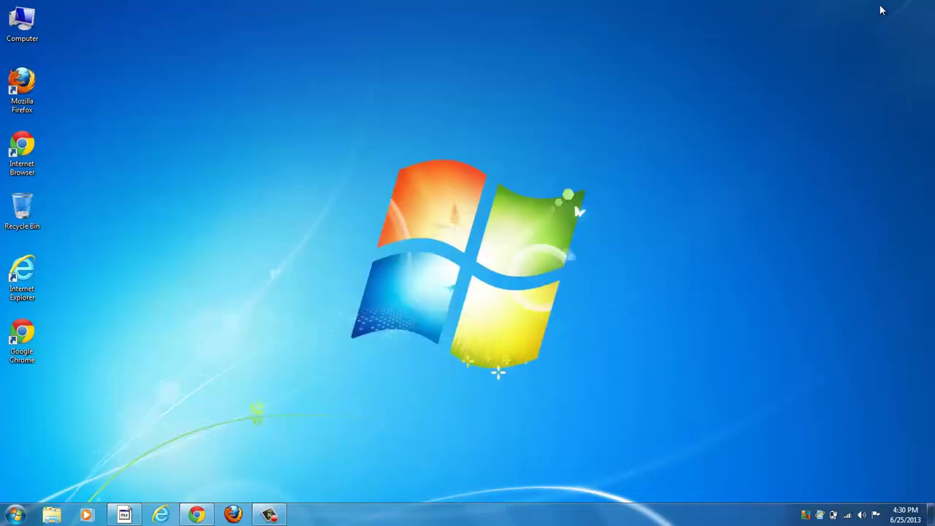
left_click(203, 516)
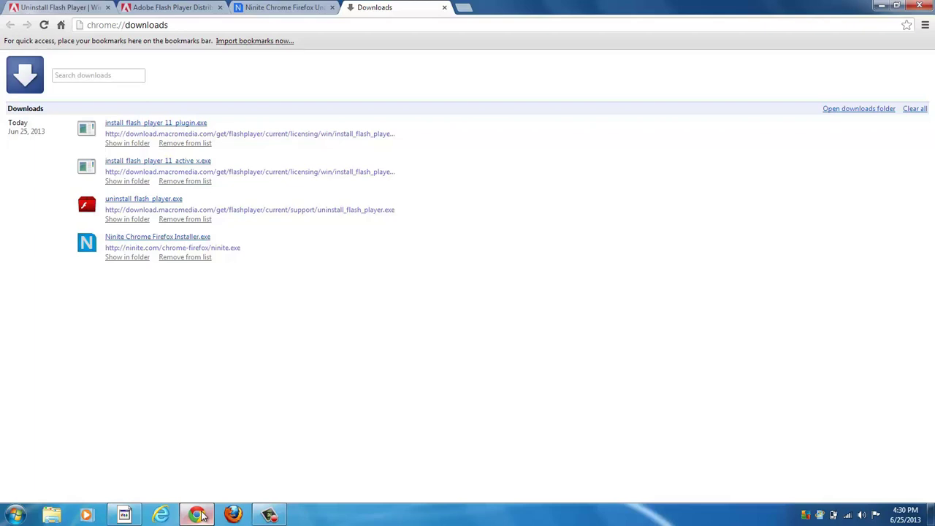
left_click(198, 515)
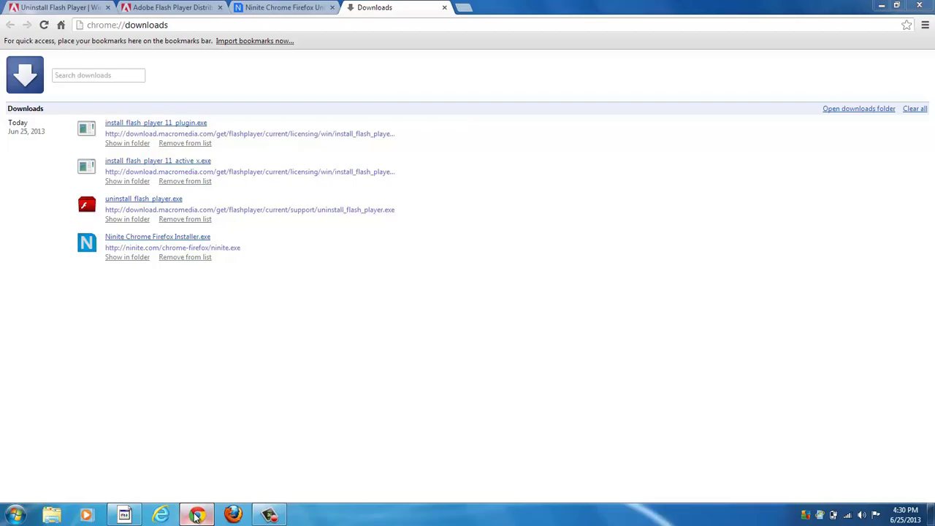
left_click(195, 515)
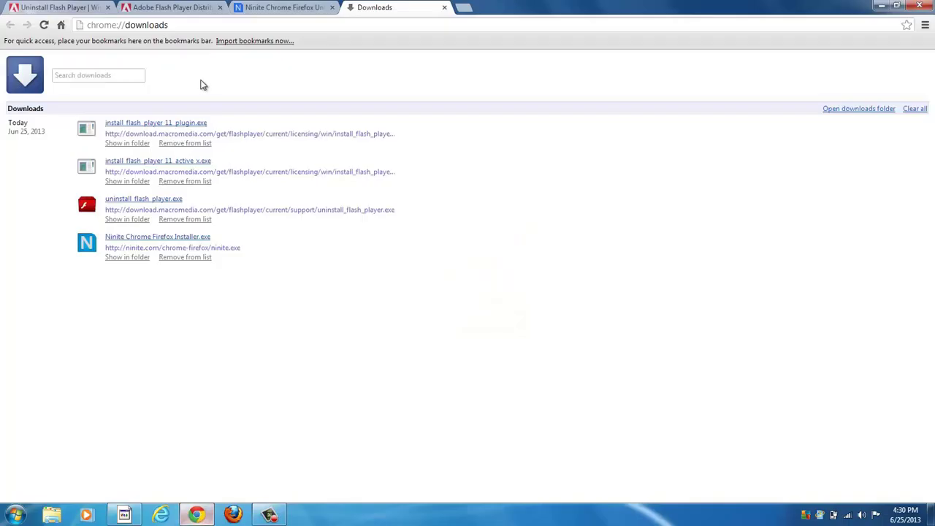
Load ninite.com by removing '/chrome-firefox/' from the Ninite address, then close Chrome.
left_click(256, 9)
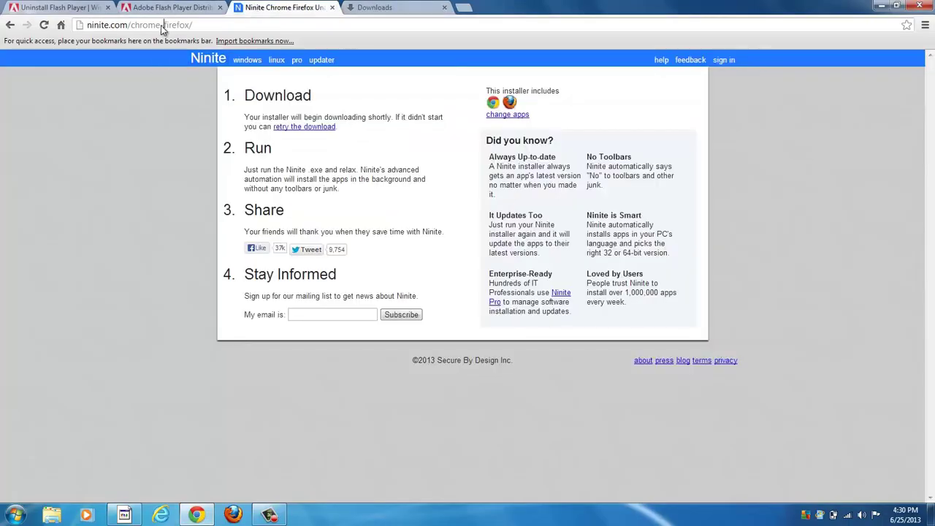
left_click(131, 25)
left_click(132, 25)
left_click_drag(131, 25, 270, 24)
key("BackSpace")
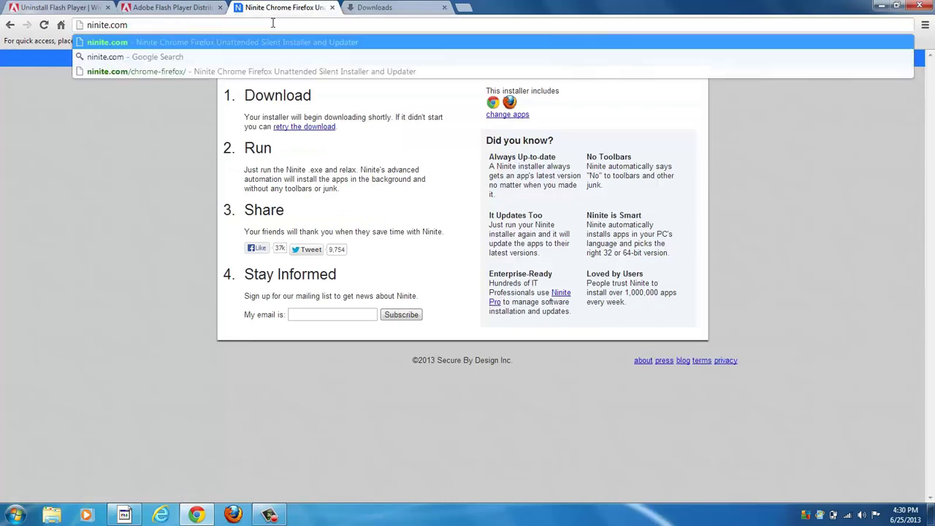
key("Return")
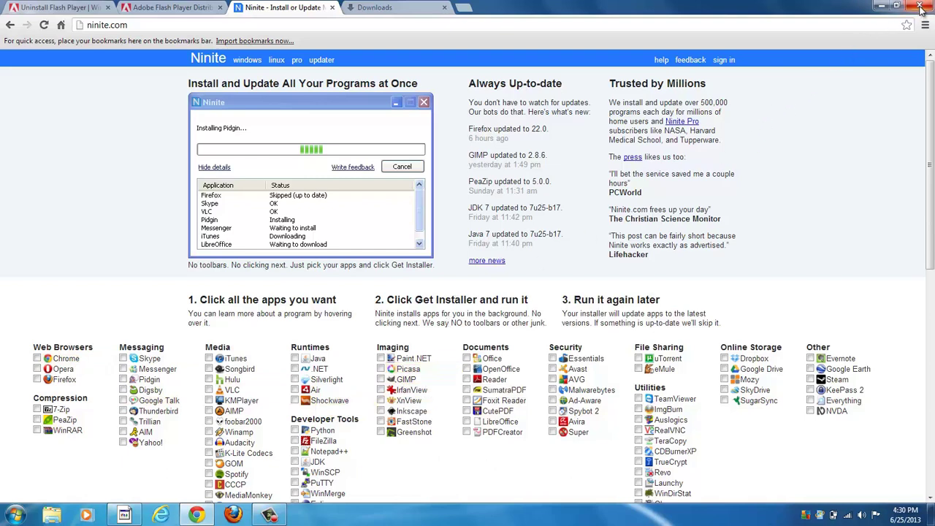
left_click(920, 6)
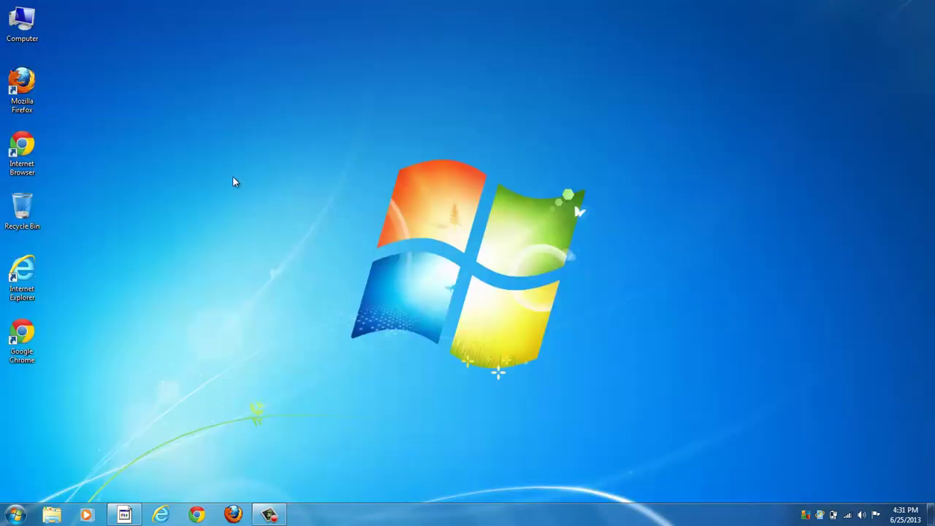
Show Flash Player (32-bit) Advanced settings in Control Panel, confirming ActiveX and Plug-in 11.7.700.224.
left_click(14, 515)
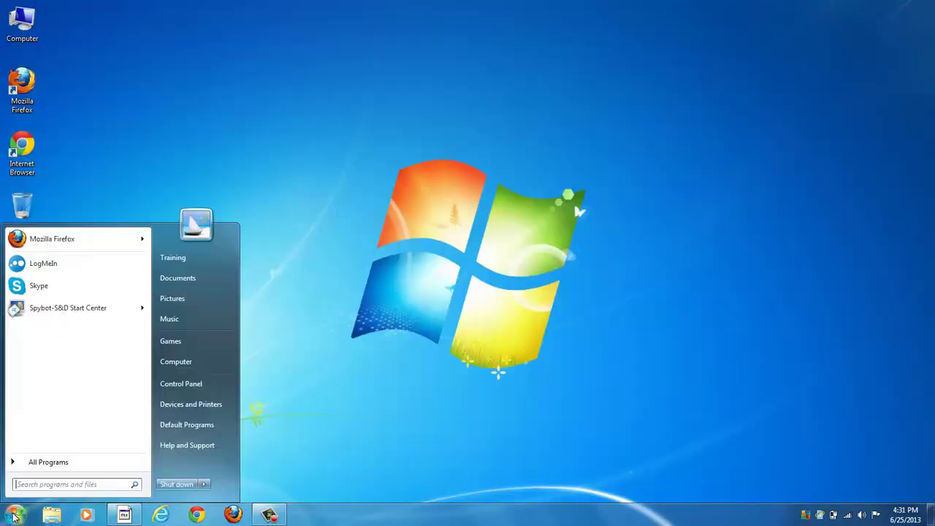
left_click(171, 384)
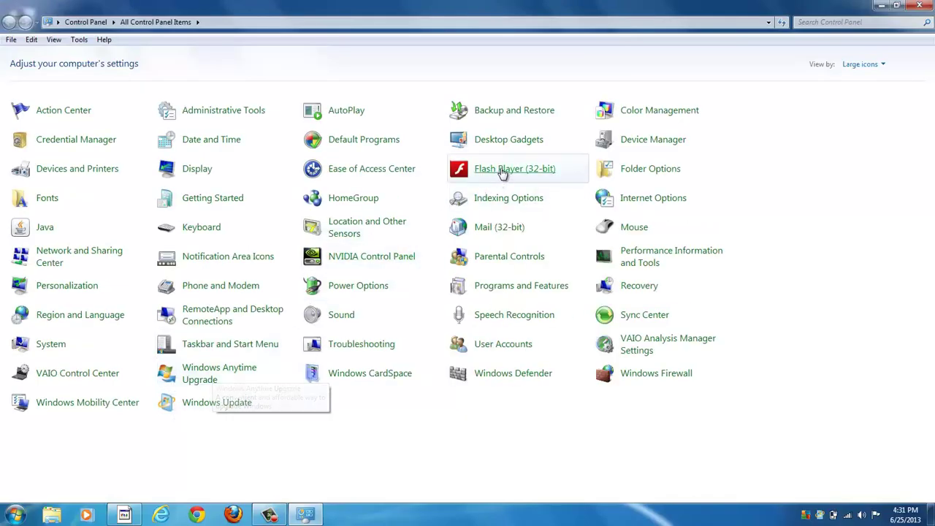
left_click(503, 169)
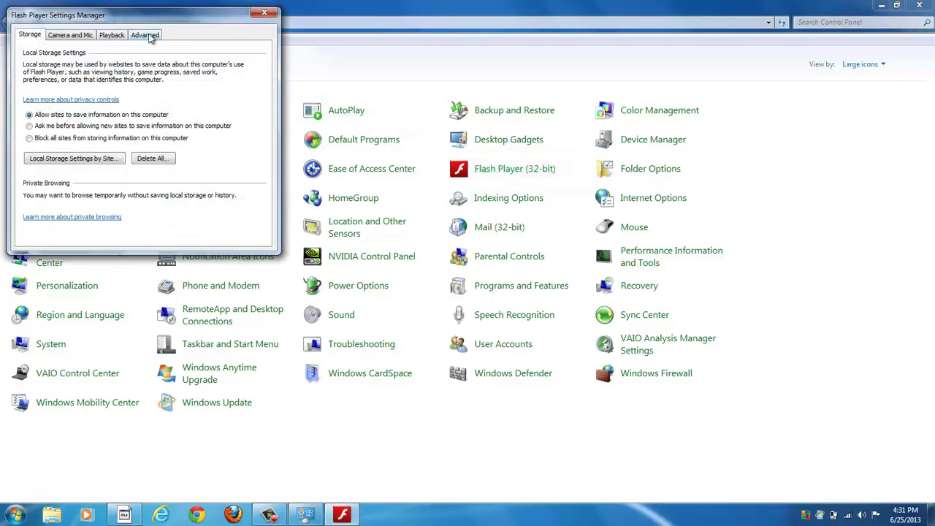
left_click(149, 36)
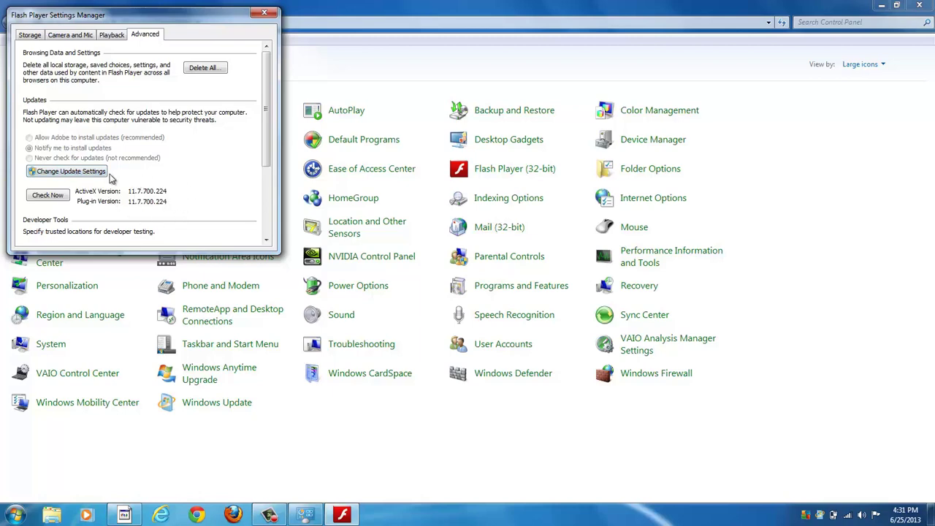
Run Check Now on Adobe's Flash Player page and confirm version 11.7.700.224 matches the latest Windows release.
left_click(48, 195)
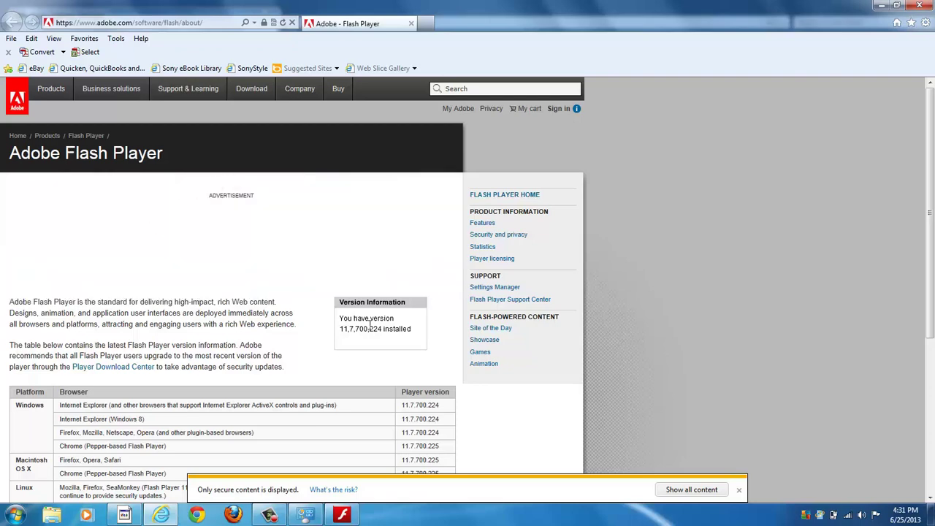
left_click(680, 491)
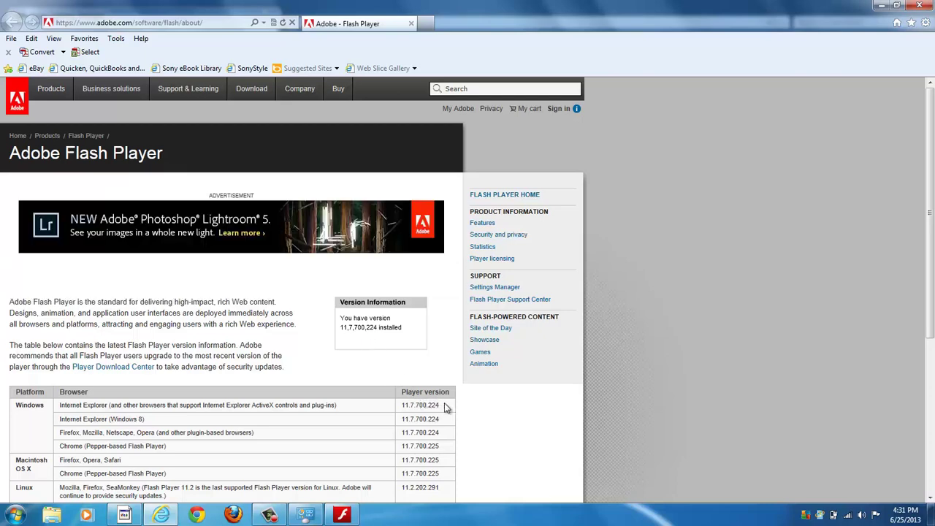
left_click_drag(438, 405, 393, 410)
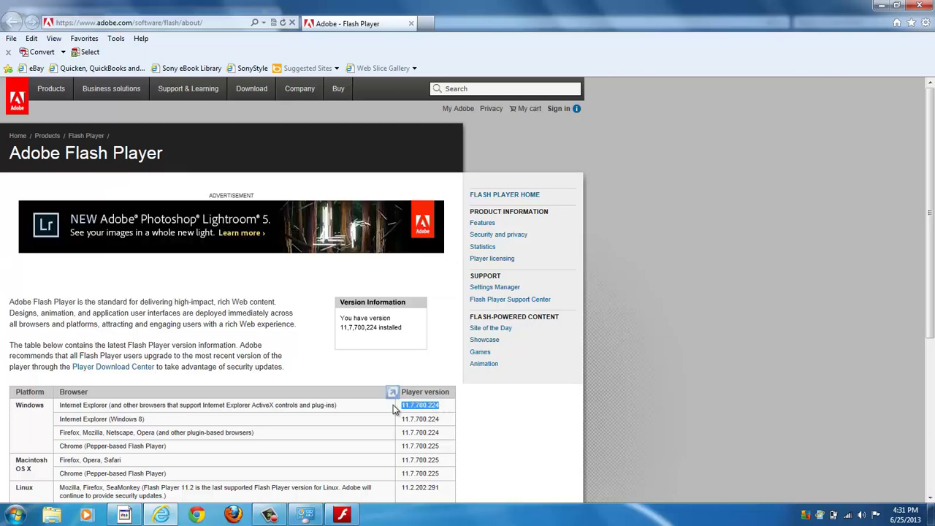
left_click(674, 413)
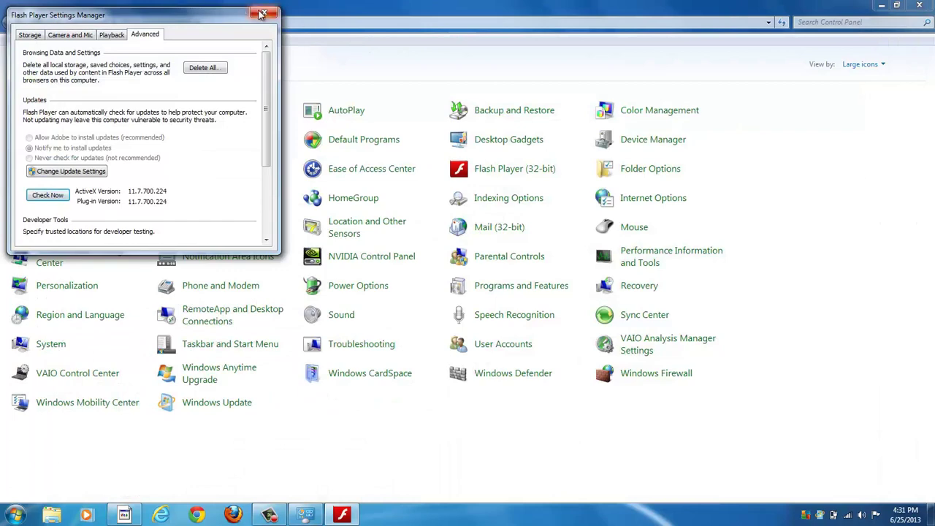
Close the Flash Player Settings Manager and the Control Panel window.
left_click(266, 13)
left_click(920, 6)
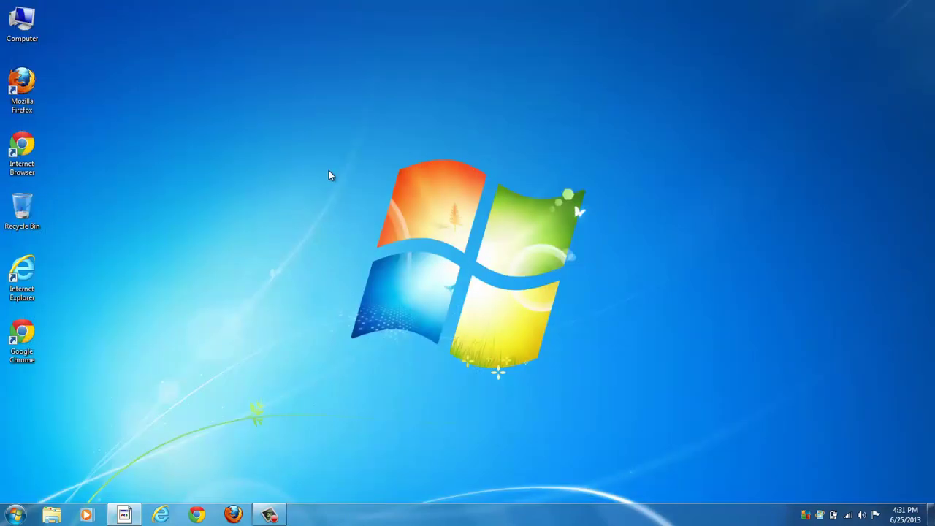